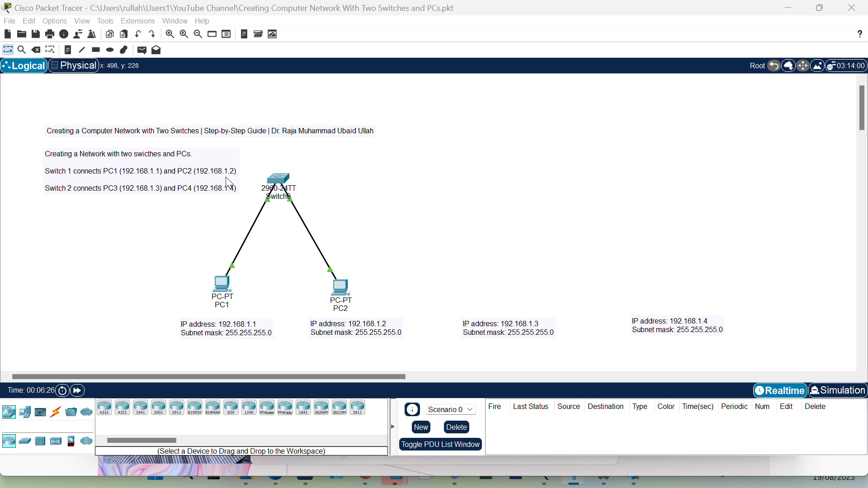
# - Check the IPv4 address and subnet mask in PC1's IP configuration, then close its device window
pyautogui.click(223, 278)
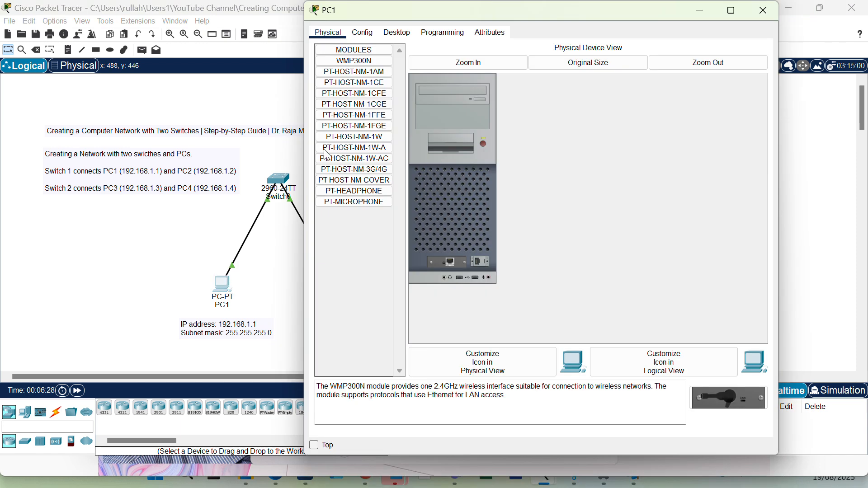
pyautogui.moveTo(607, 4); pyautogui.dragTo(587, 79)
pyautogui.click(370, 107)
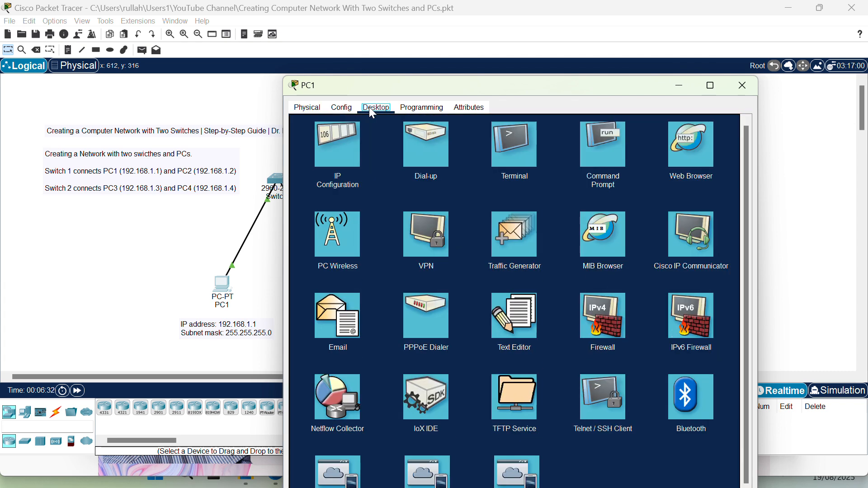
pyautogui.click(333, 151)
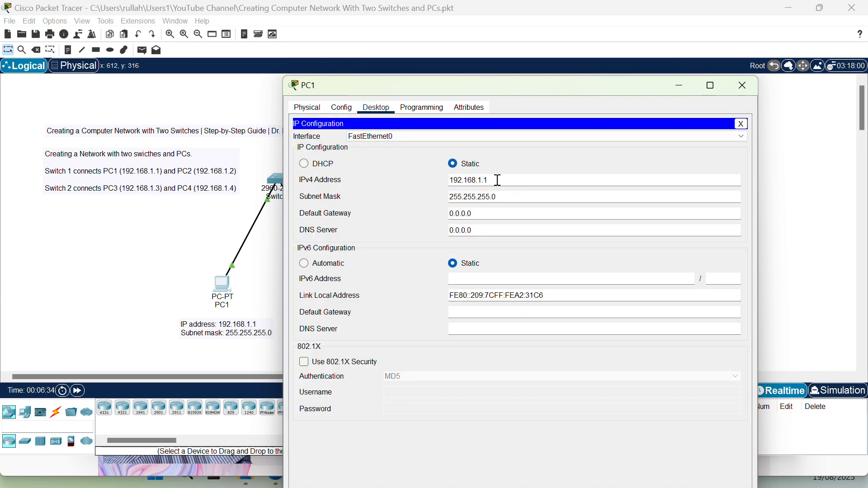
pyautogui.click(740, 84)
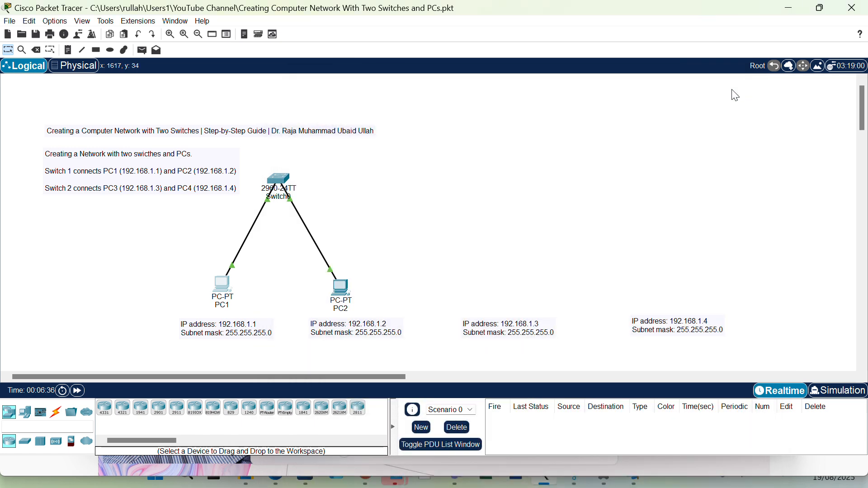
# - Check the IPv4 address and subnet mask in PC2's IP configuration, then close its device window
pyautogui.doubleClick(342, 289)
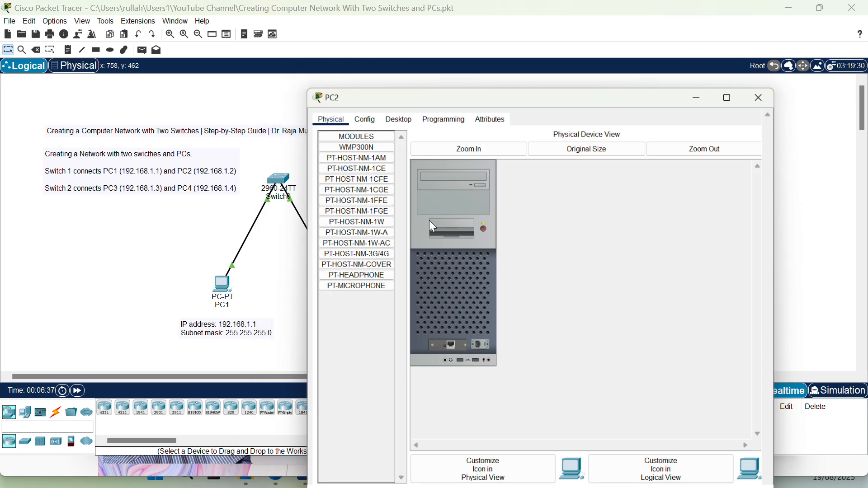
pyautogui.moveTo(582, 9); pyautogui.dragTo(574, 89)
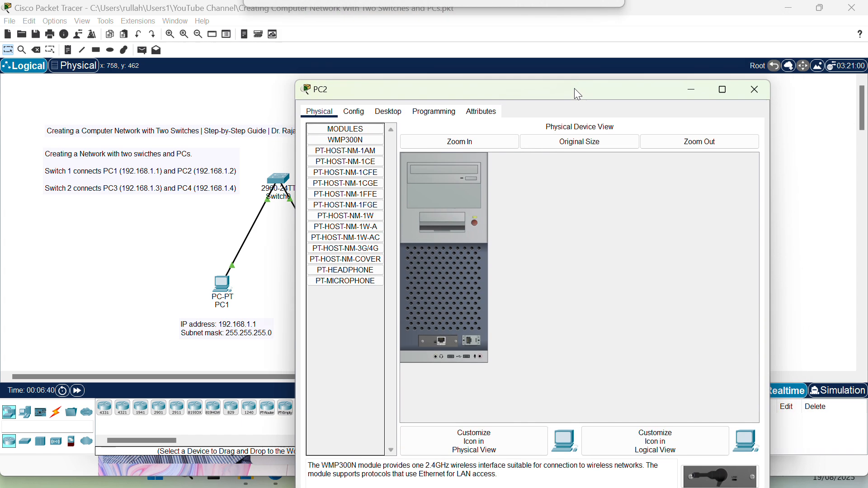
pyautogui.click(388, 112)
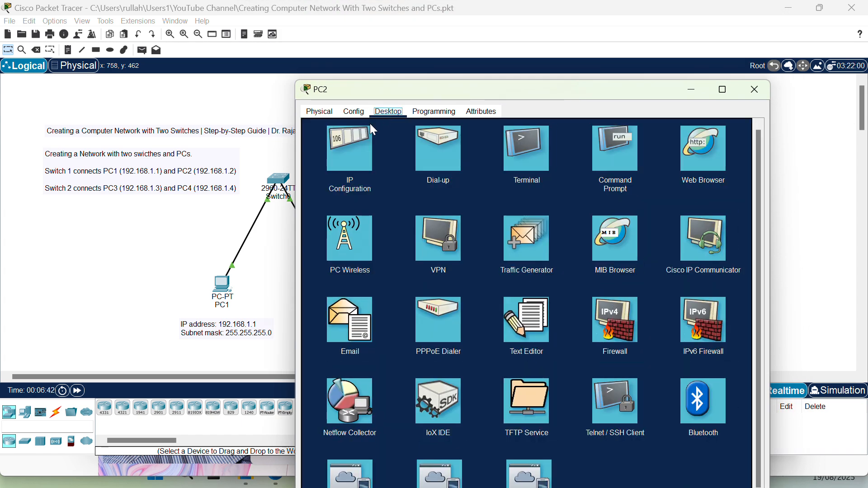
pyautogui.click(355, 154)
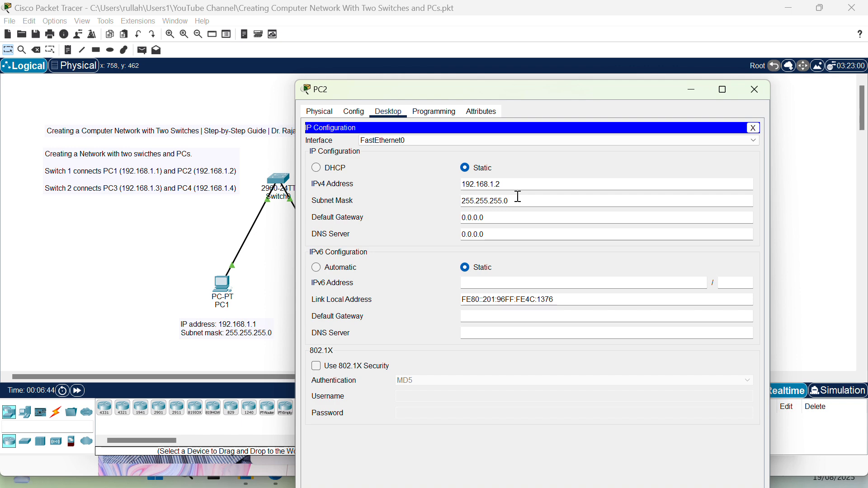
pyautogui.click(756, 90)
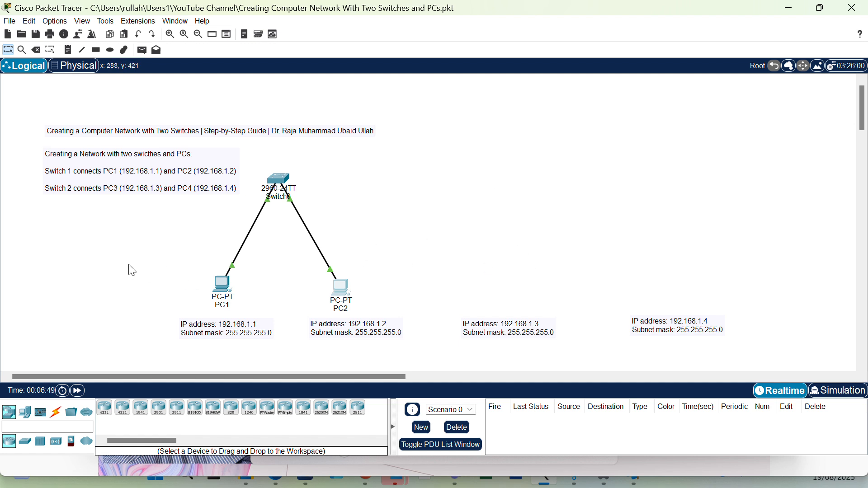
# - Place a second 2960 switch level with Switch0, above and between the 192.168.1.3 and 192.168.1.4 address notes
pyautogui.click(26, 442)
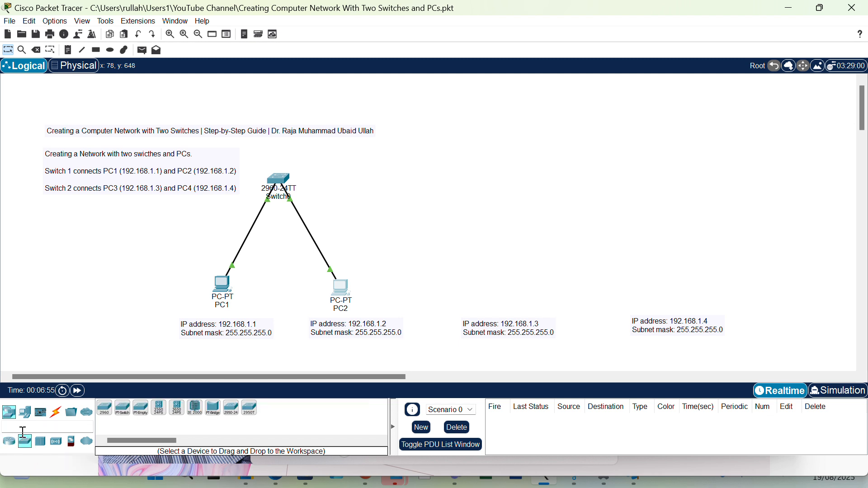
pyautogui.click(105, 409)
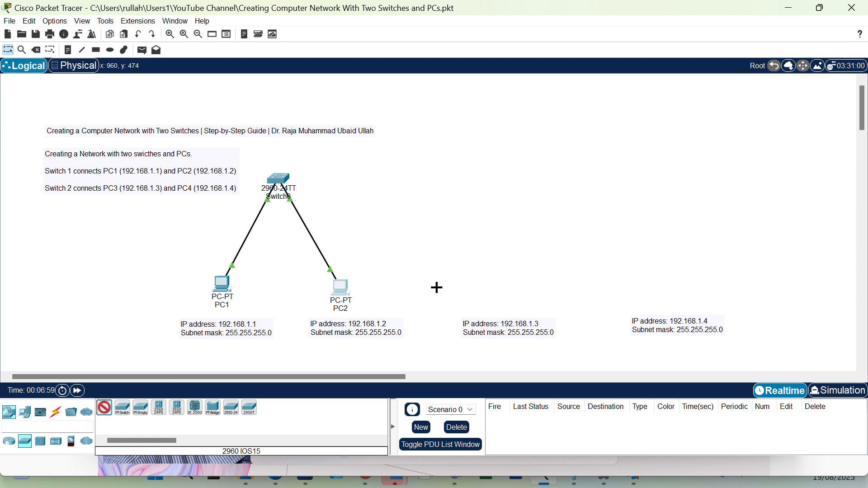
pyautogui.click(579, 178)
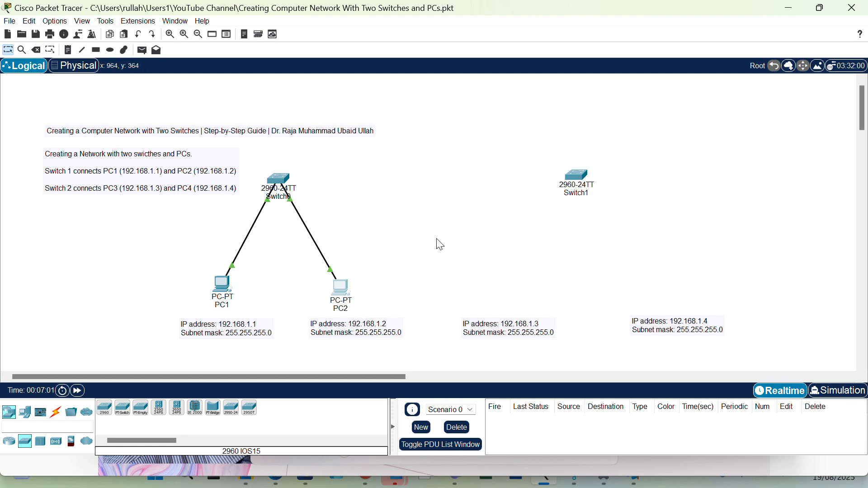
# - Place two PCs below the new switch, one above the 192.168.1.3 note and one above the 192.168.1.4 note
pyautogui.click(28, 417)
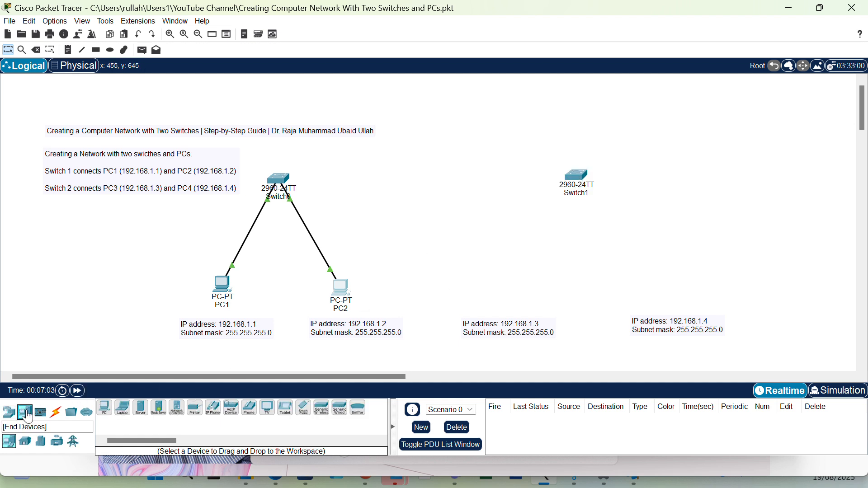
pyautogui.click(105, 408)
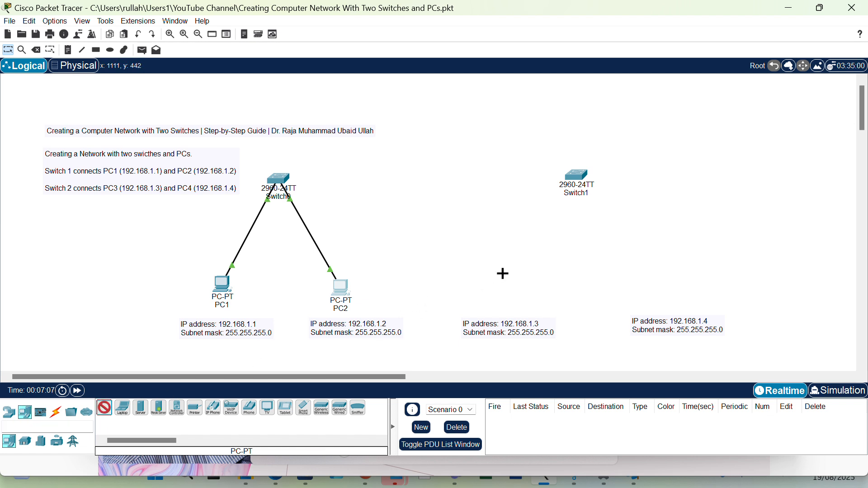
pyautogui.click(499, 281)
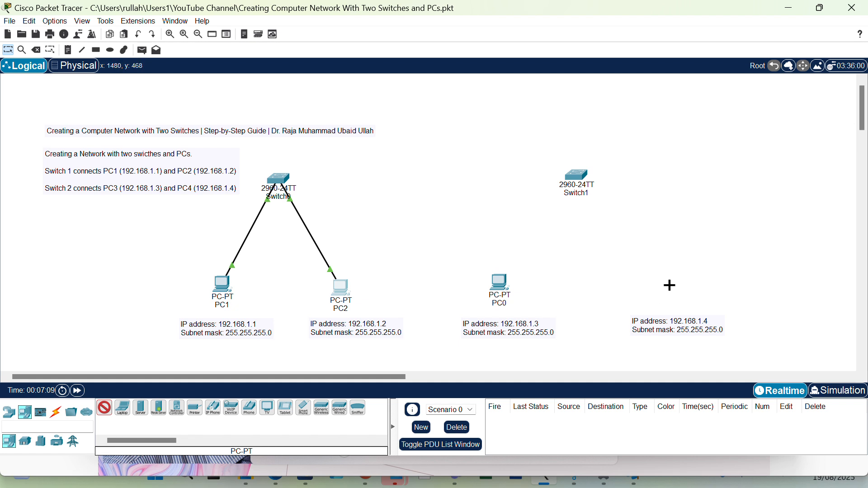
pyautogui.click(668, 285)
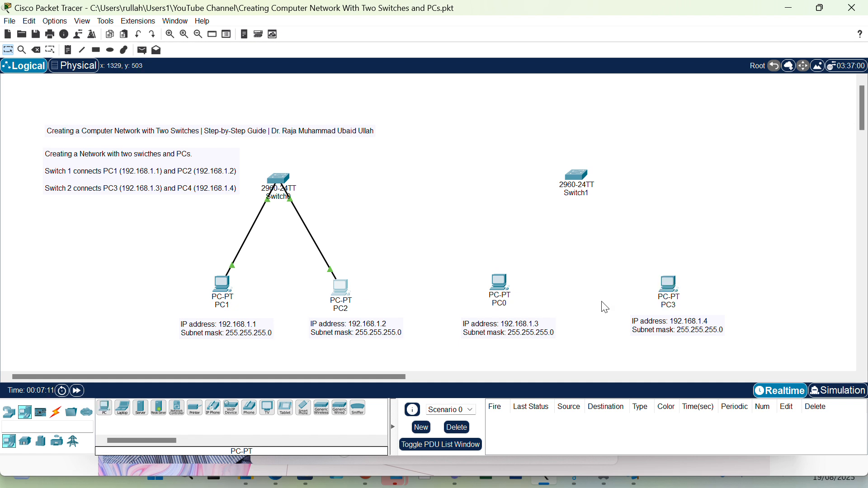
# - Rename the PC above the 192.168.1.4 note to PC4 and the one above the 192.168.1.3 note to PC3
pyautogui.click(674, 306)
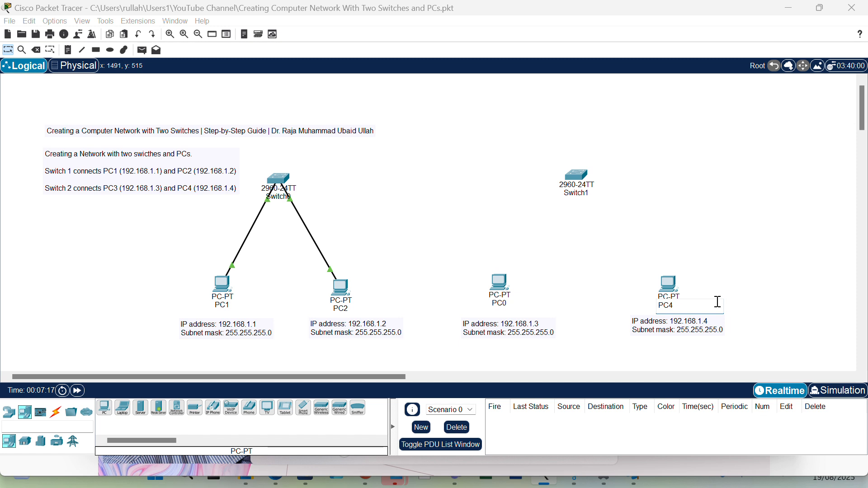
pyautogui.click(508, 303)
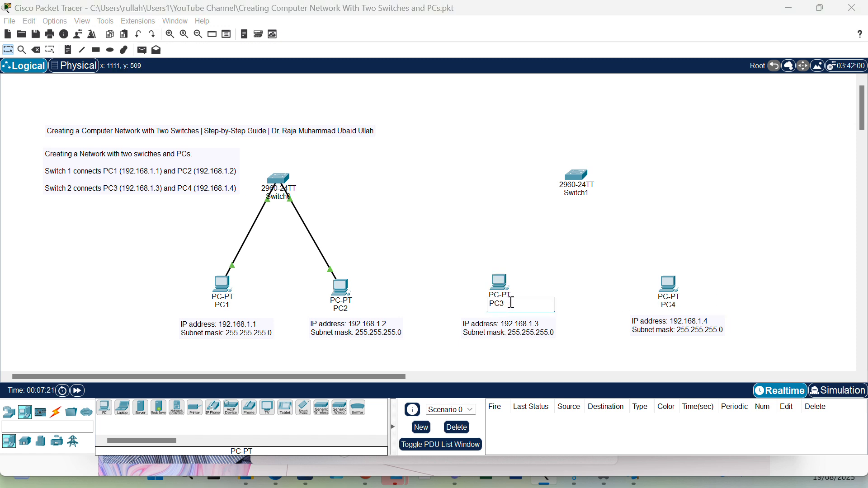
pyautogui.click(430, 213)
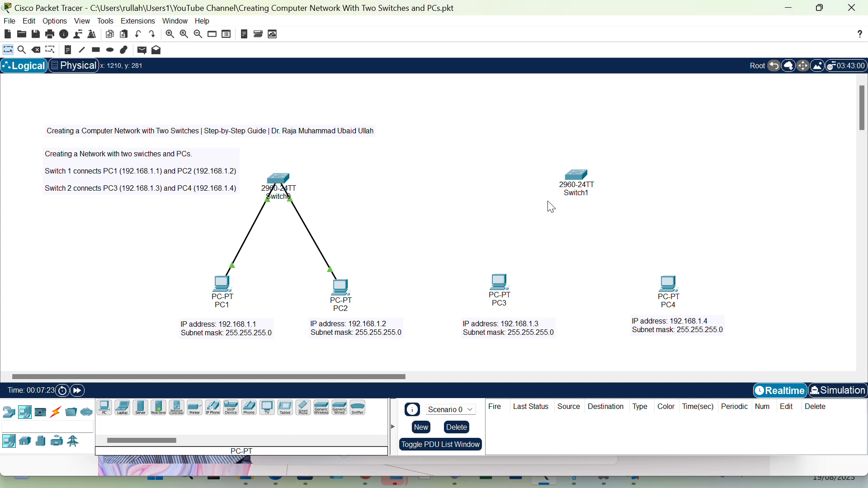
# - Connect PC3's FastEthernet0 to Switch1's FastEthernet0/2 with a copper straight-through cable
pyautogui.click(55, 414)
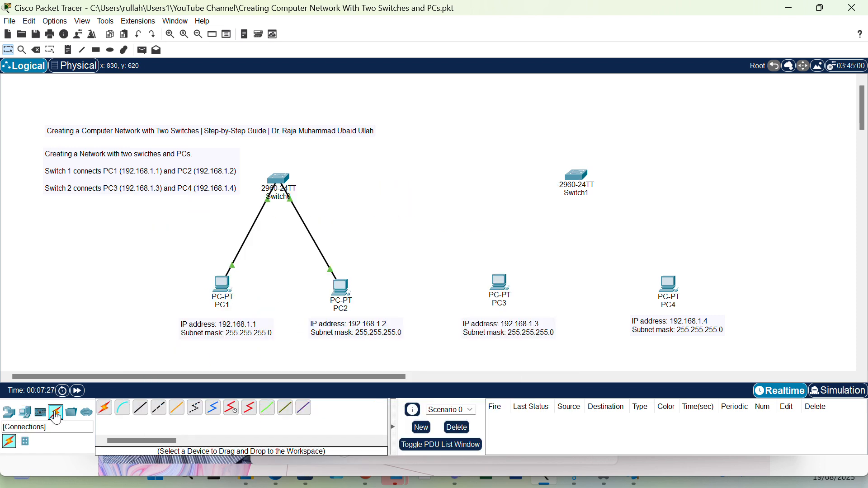
pyautogui.click(140, 408)
pyautogui.click(500, 280)
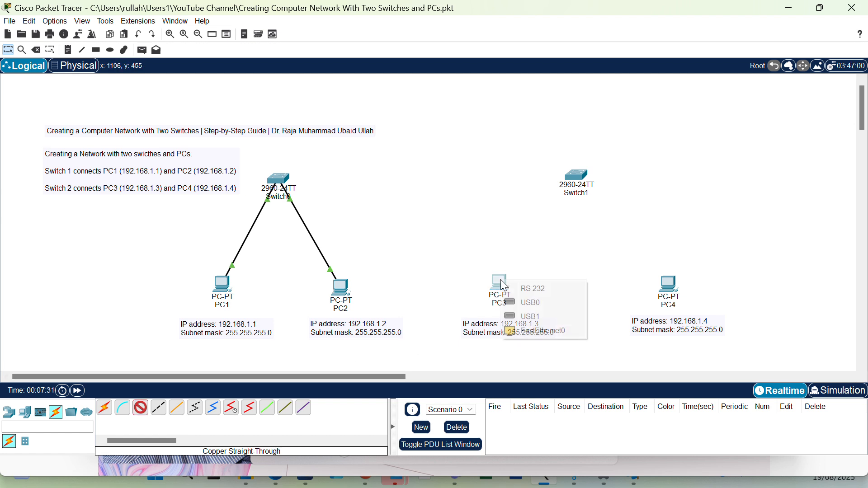
pyautogui.click(542, 335)
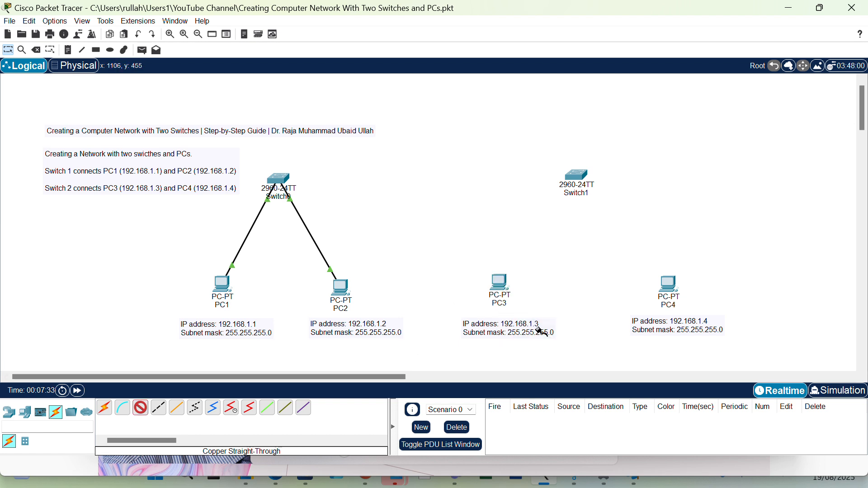
pyautogui.click(575, 182)
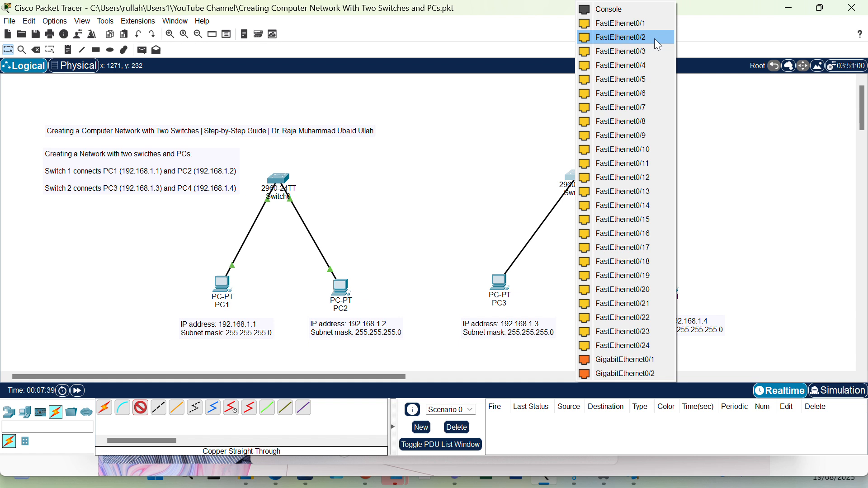
pyautogui.click(618, 38)
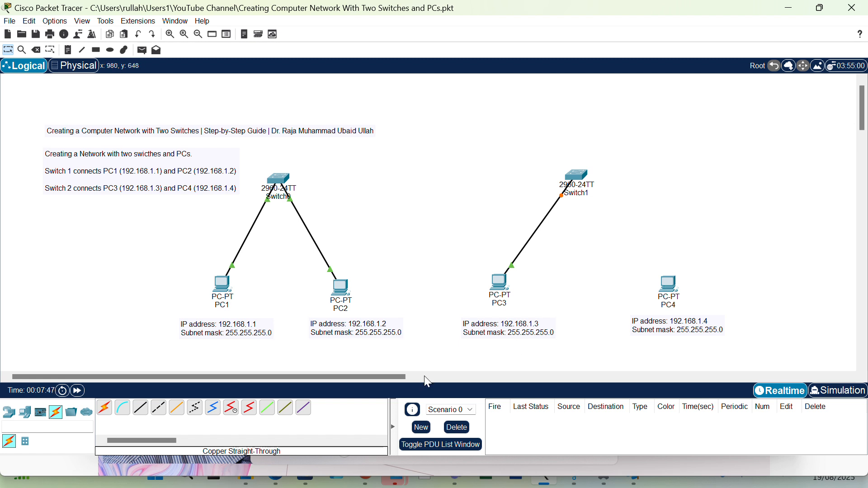
# - Connect PC4's FastEthernet0 to Switch1's FastEthernet0/3 with a copper straight-through cable
pyautogui.click(140, 409)
pyautogui.click(675, 284)
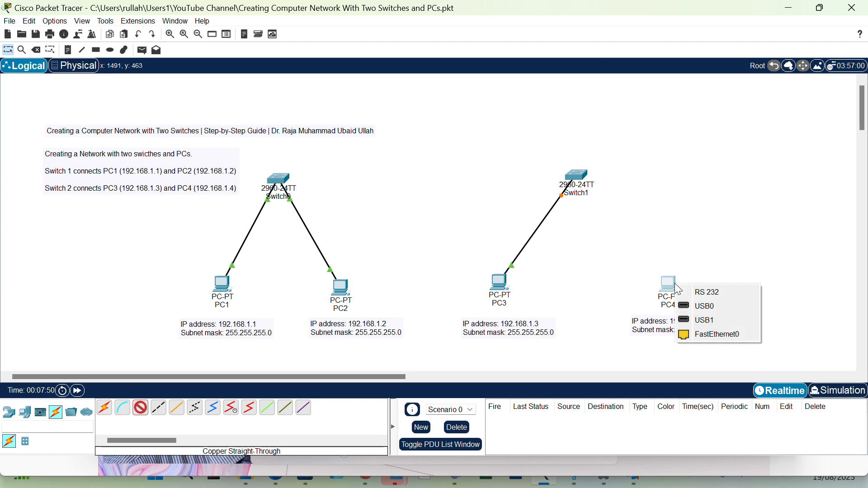
pyautogui.click(711, 333)
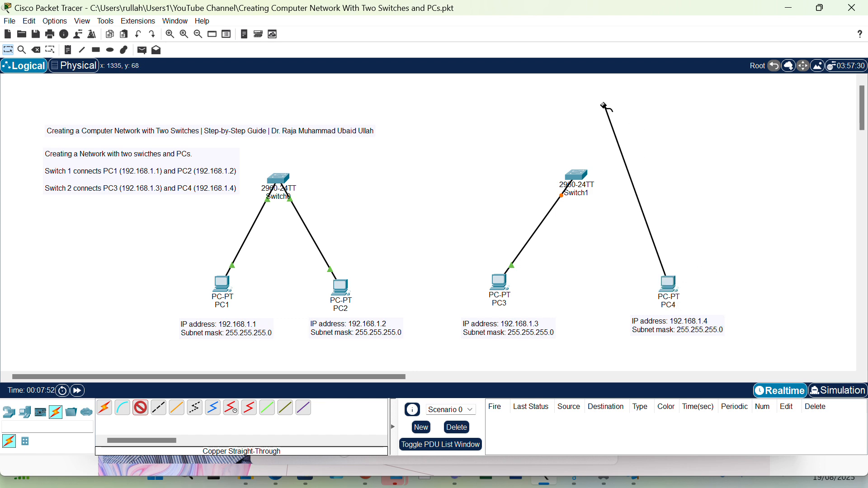
pyautogui.click(574, 177)
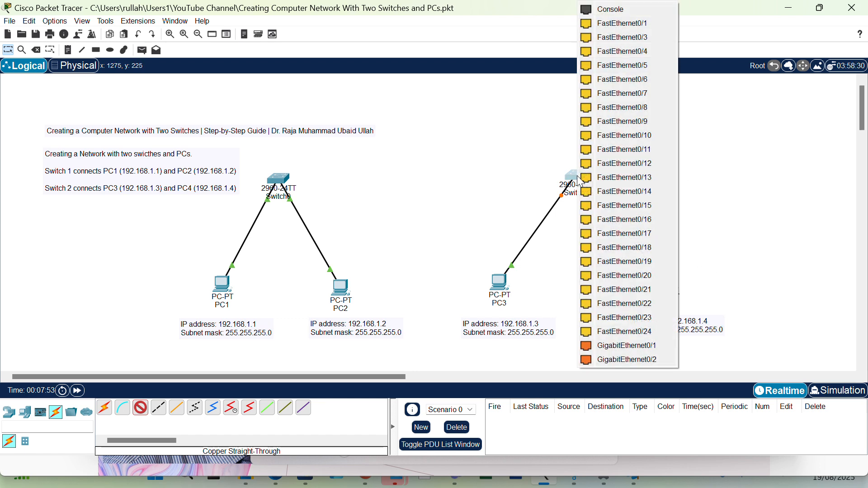
pyautogui.click(642, 39)
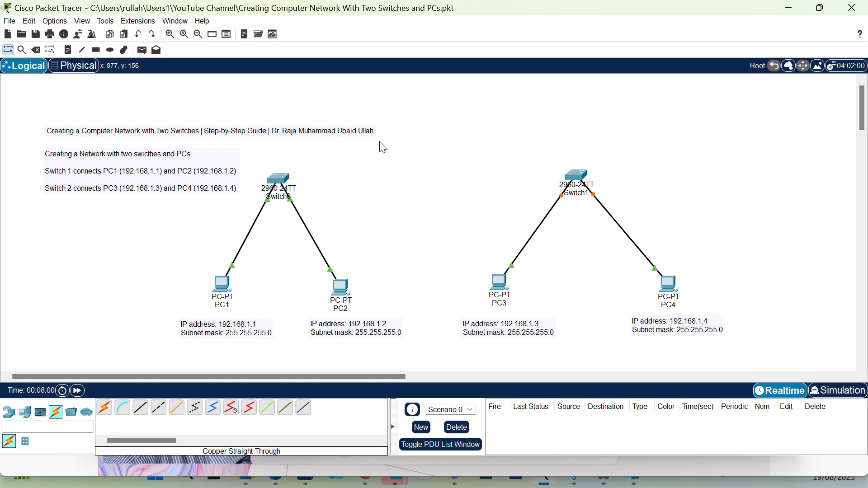
# - Link FastEthernet0/1 on Switch0 to FastEthernet0/1 on Switch1 with a copper cross-over cable
pyautogui.click(159, 409)
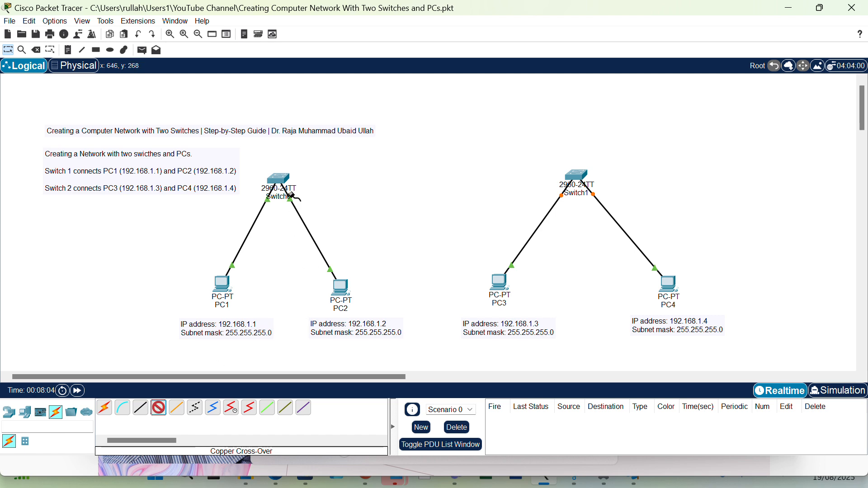
pyautogui.click(279, 180)
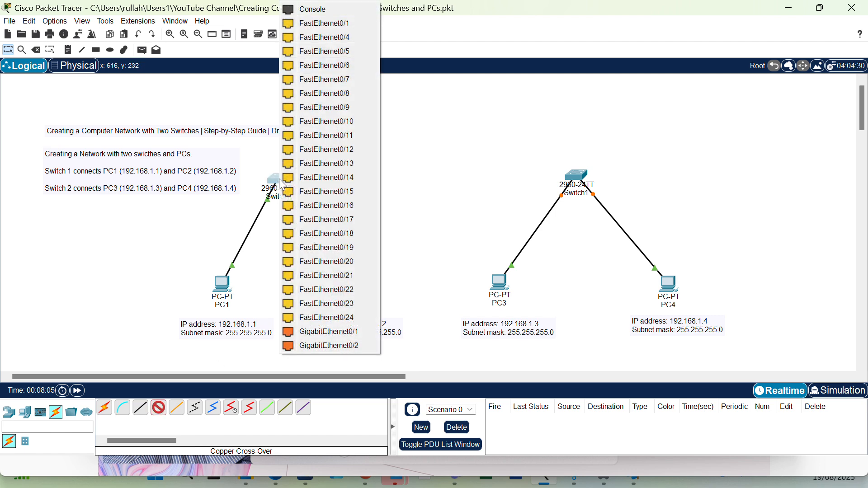
pyautogui.click(328, 25)
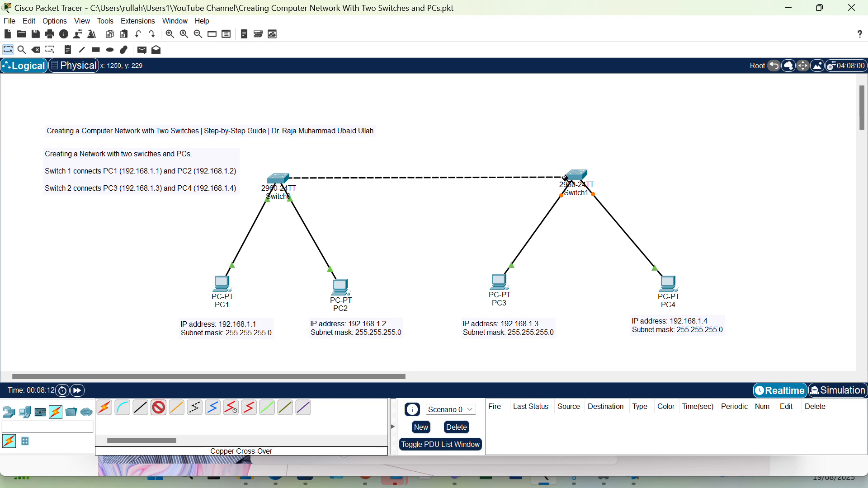
pyautogui.click(577, 172)
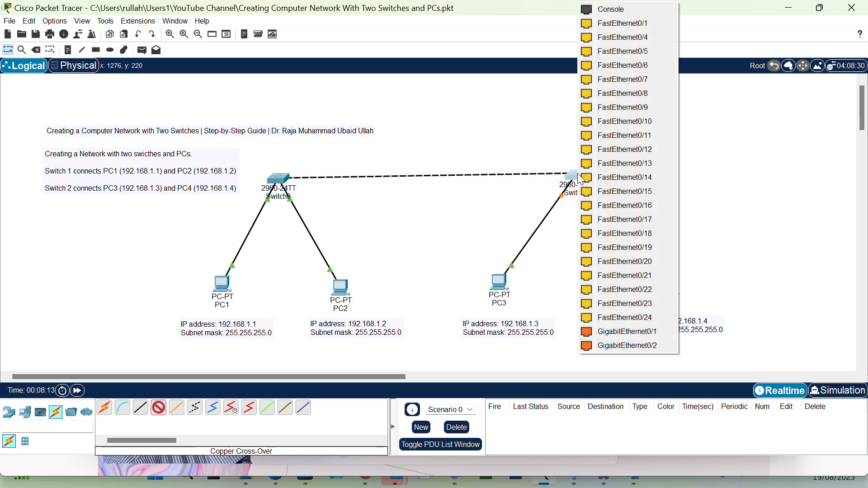
pyautogui.click(614, 22)
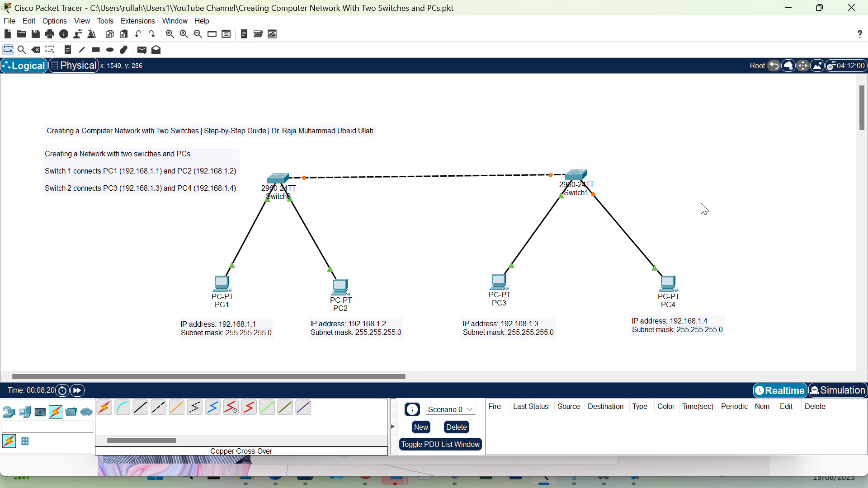
# - Configure PC3 with static IPv4 address 192.168.1.3 and subnet mask 255.255.255.0
pyautogui.doubleClick(500, 279)
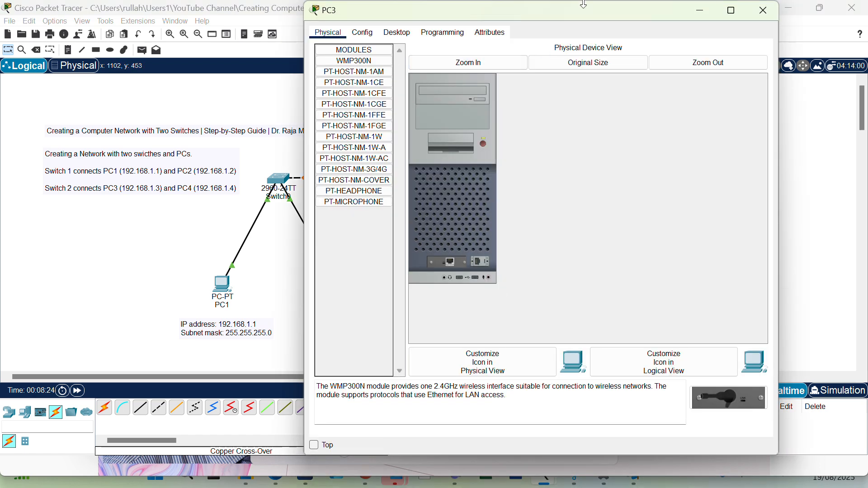
pyautogui.moveTo(583, 20); pyautogui.dragTo(576, 74)
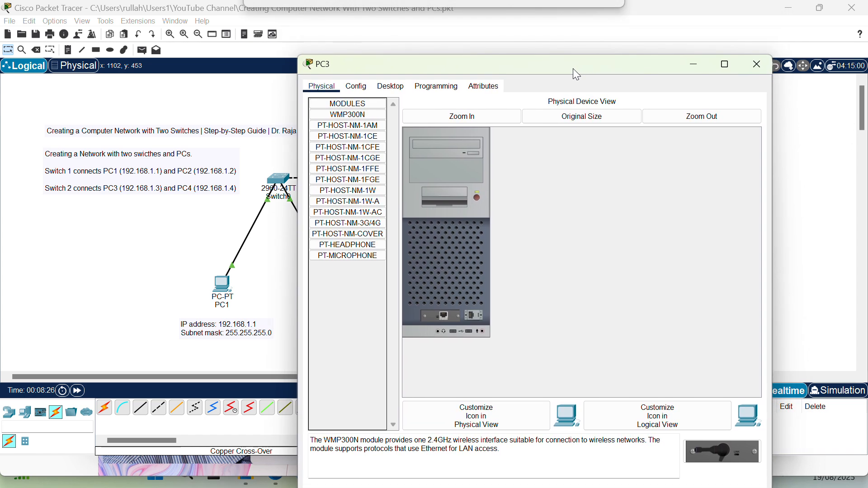
pyautogui.click(386, 87)
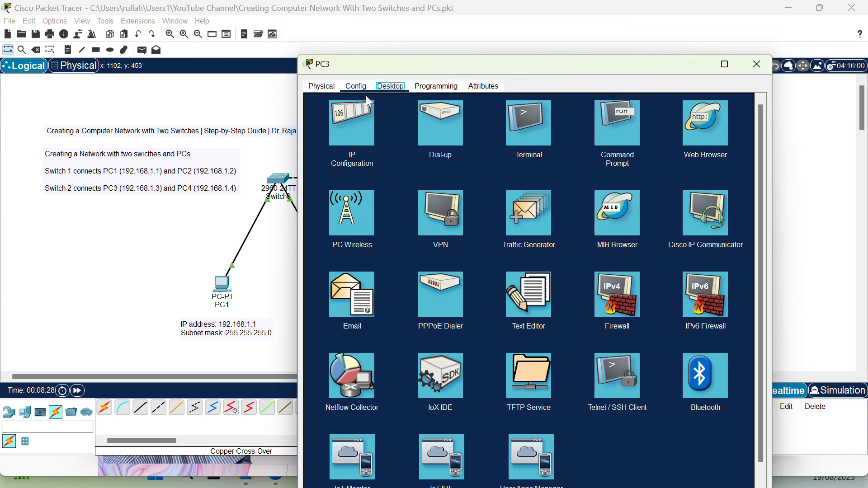
pyautogui.click(352, 118)
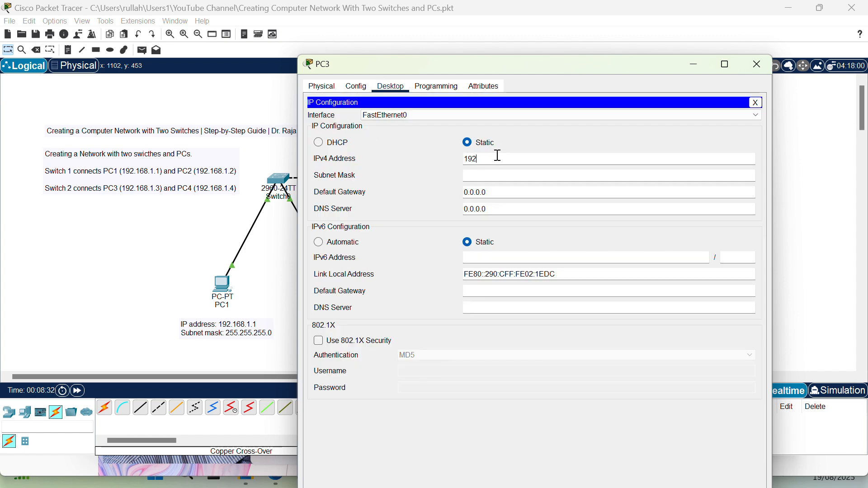
pyautogui.click(497, 156)
pyautogui.write('192.168.1.3')
pyautogui.moveTo(510, 159); pyautogui.dragTo(436, 159)
pyautogui.click(525, 176)
pyautogui.click(757, 63)
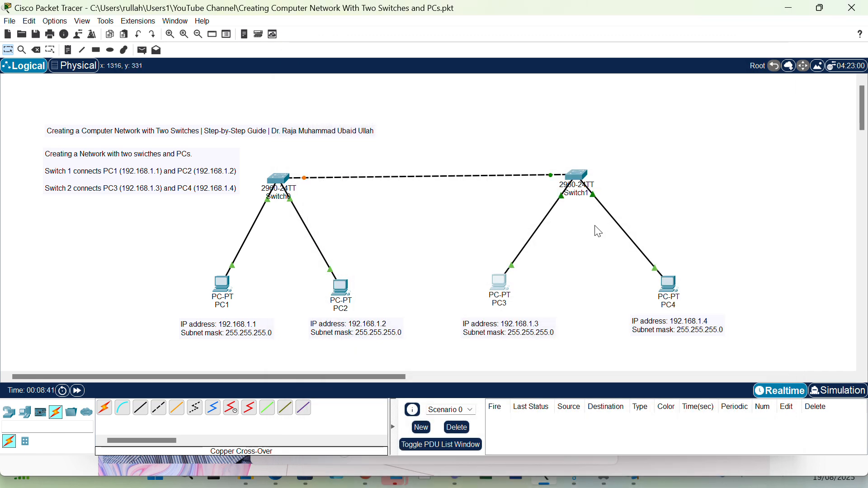
# - Configure PC4 with static IPv4 address 192.168.1.4 and subnet mask 255.255.255.0
pyautogui.click(667, 283)
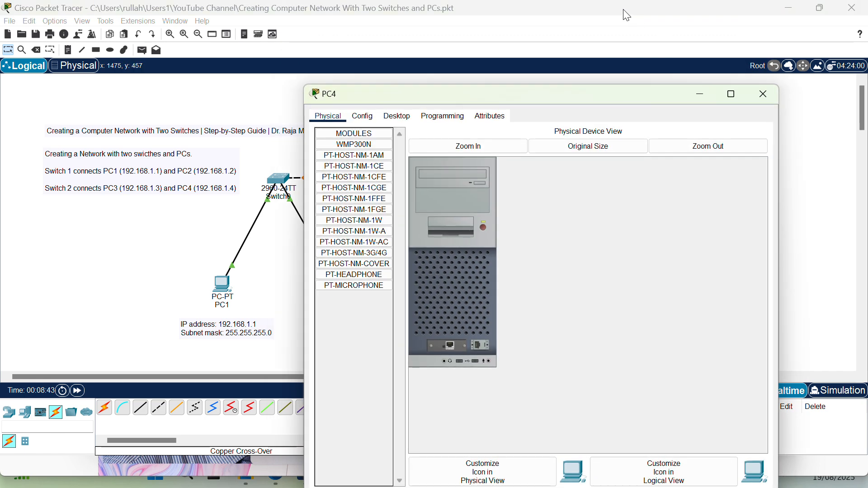
pyautogui.click(396, 117)
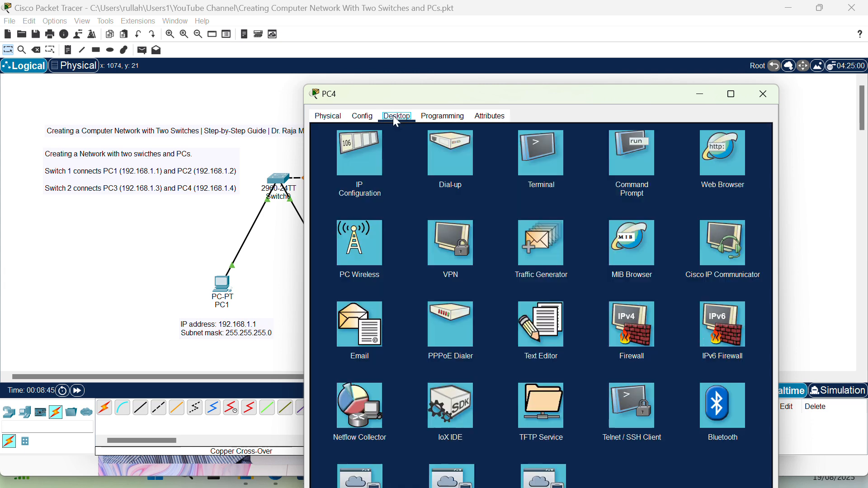
pyautogui.click(349, 156)
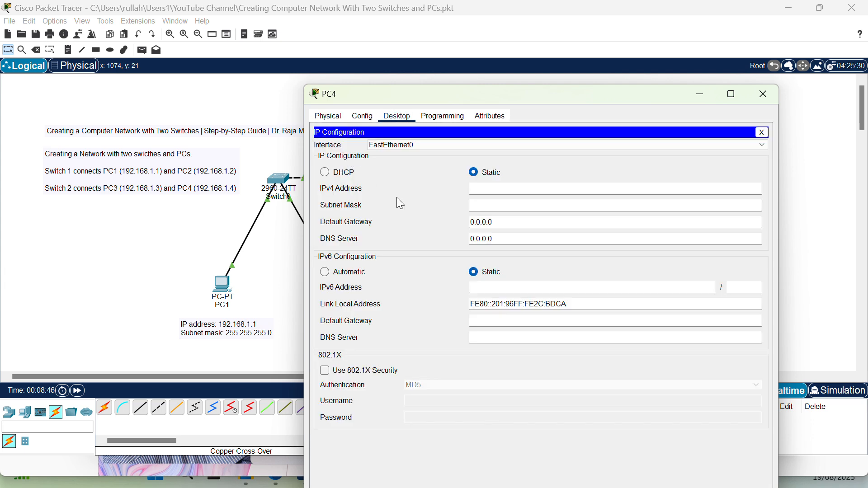
pyautogui.click(512, 190)
pyautogui.write('192.168.1.3')
pyautogui.click(544, 206)
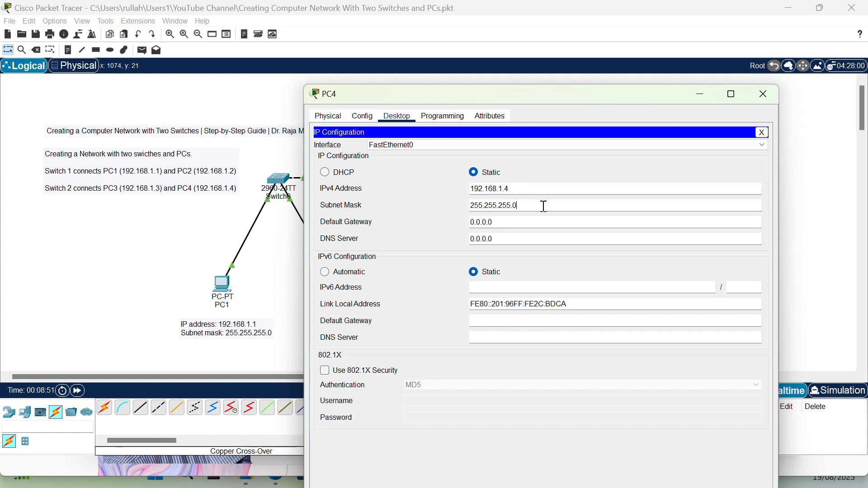
pyautogui.click(764, 94)
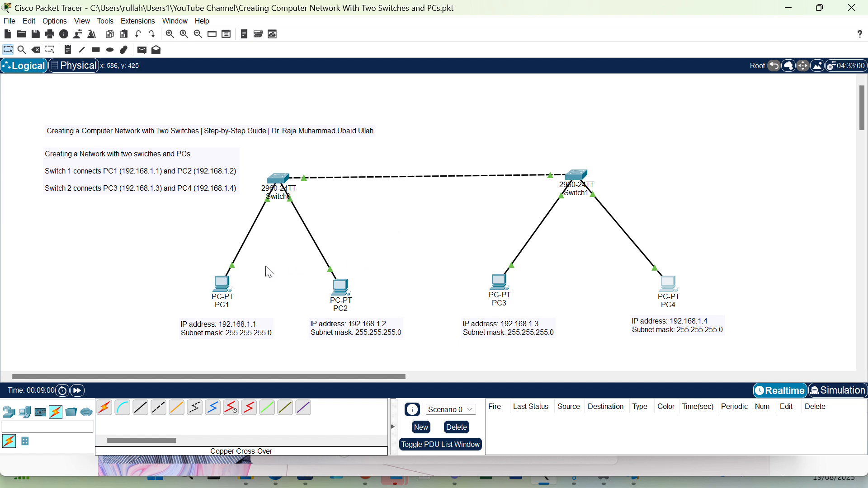
# - Check the IPv4 address and subnet mask settings of PC1 and PC2
pyautogui.click(221, 286)
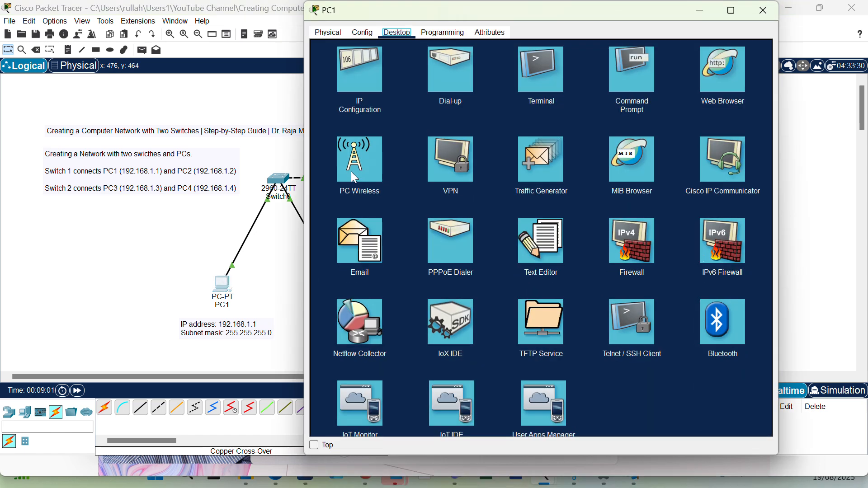
pyautogui.click(360, 79)
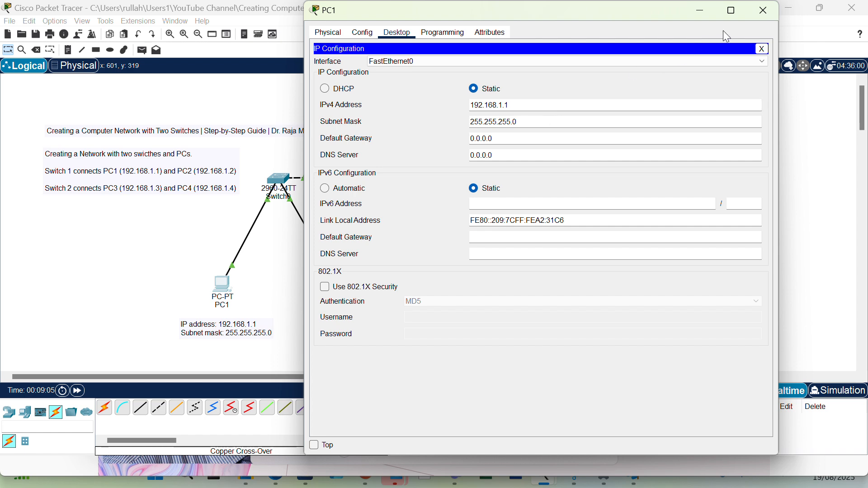
pyautogui.click(764, 11)
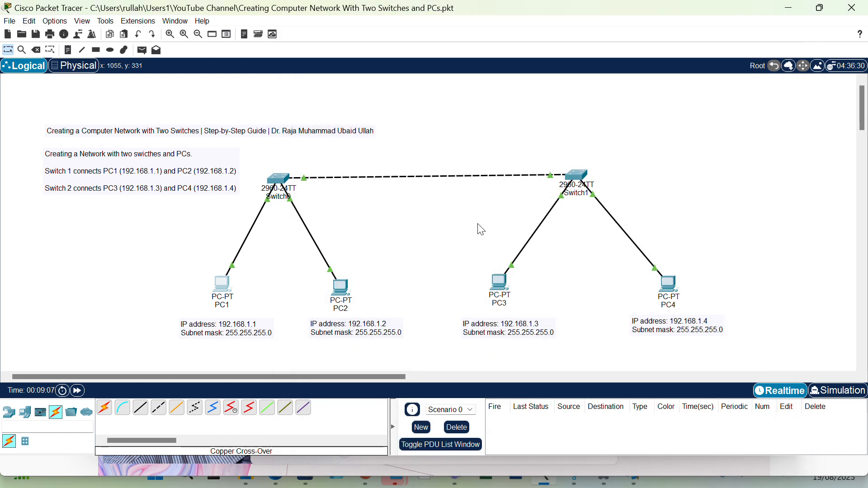
pyautogui.click(343, 281)
pyautogui.click(376, 67)
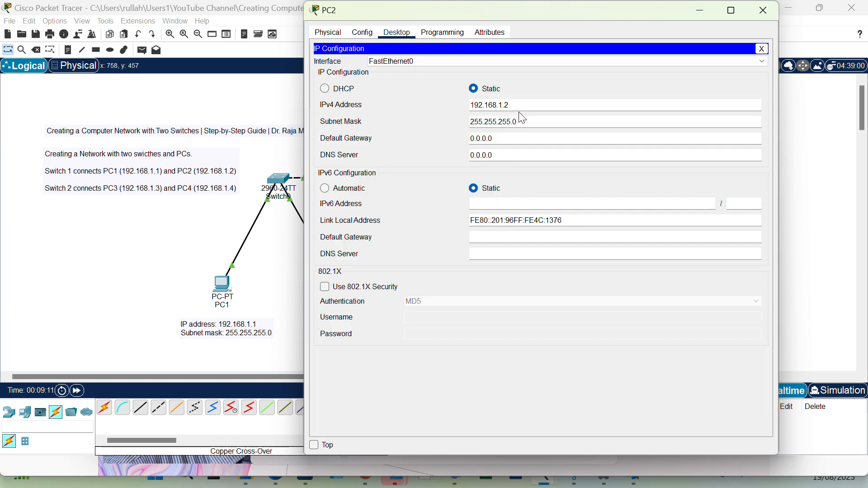
pyautogui.click(764, 12)
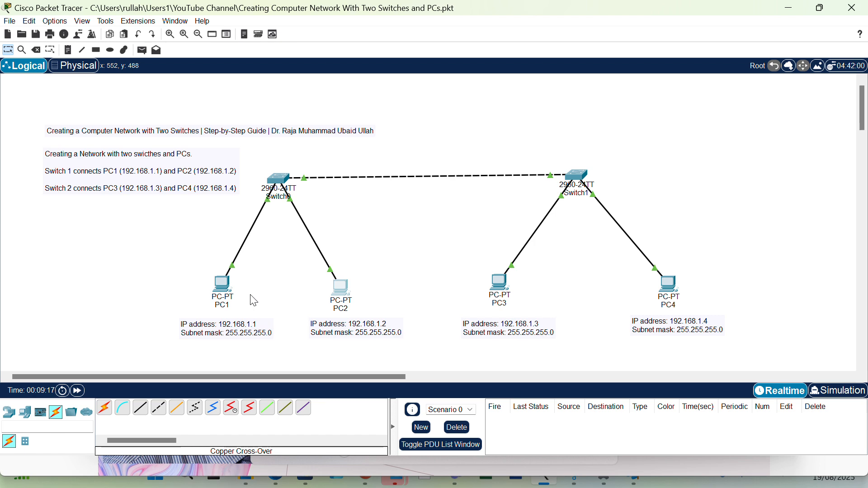
# - Ping 192.168.1.4 from PC1's Command Prompt and review the packet statistics
pyautogui.click(222, 285)
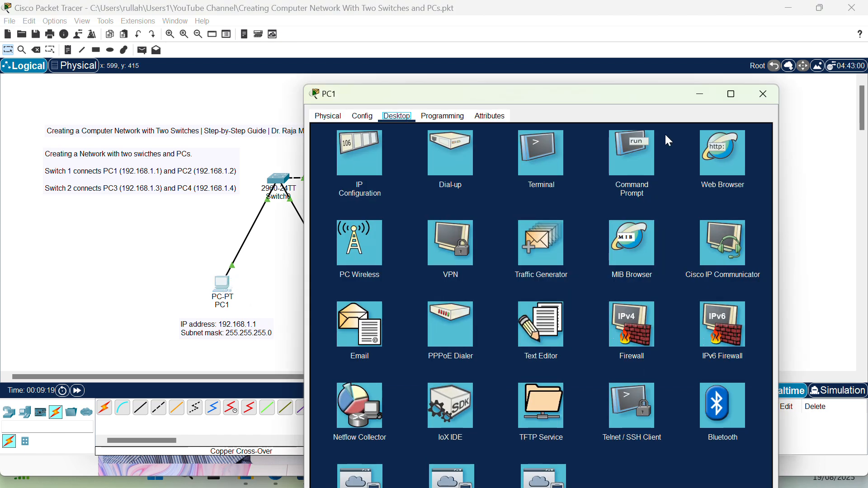
pyautogui.click(620, 163)
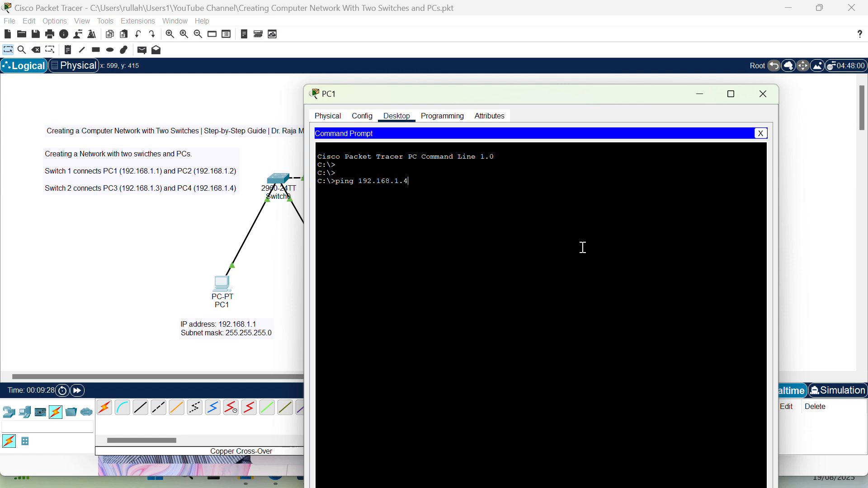
pyautogui.press('Return')
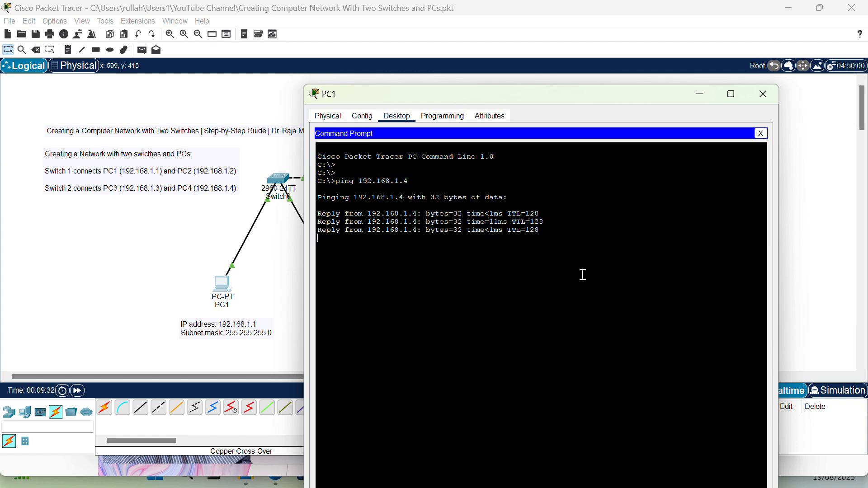
pyautogui.moveTo(334, 263); pyautogui.dragTo(577, 265)
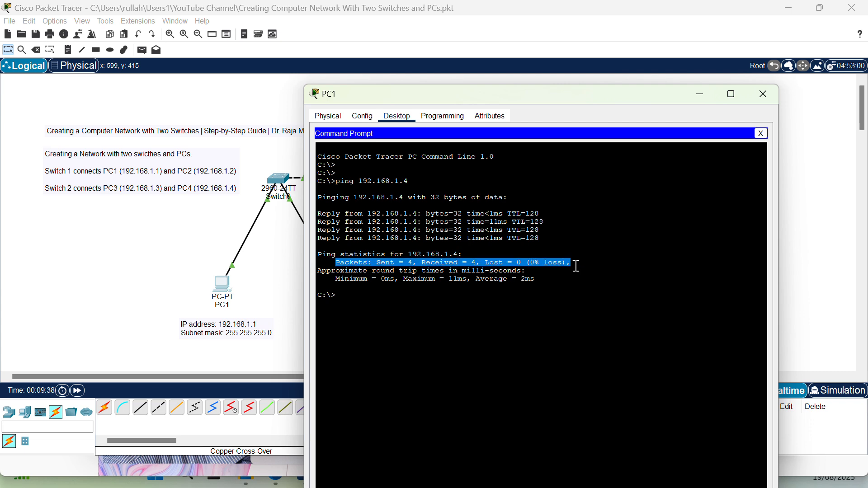
pyautogui.click(762, 93)
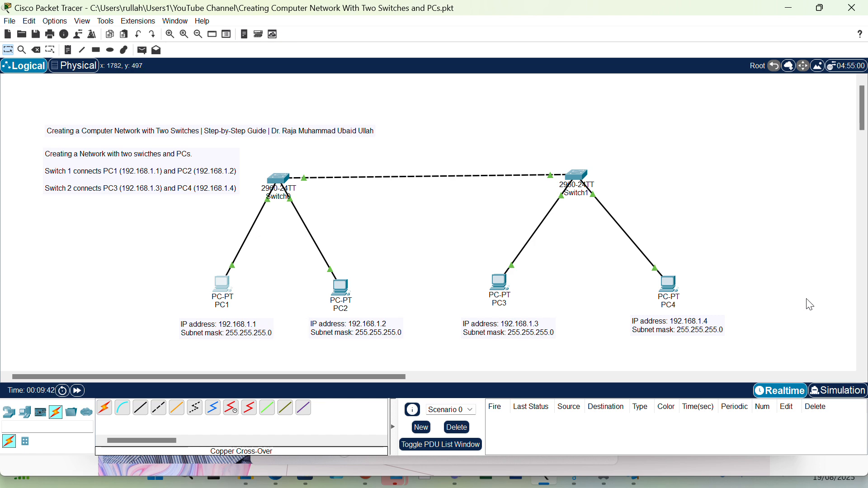
# - In Simulation mode, add a simple PDU from PC2 to PC3 and play the simulation
pyautogui.click(843, 391)
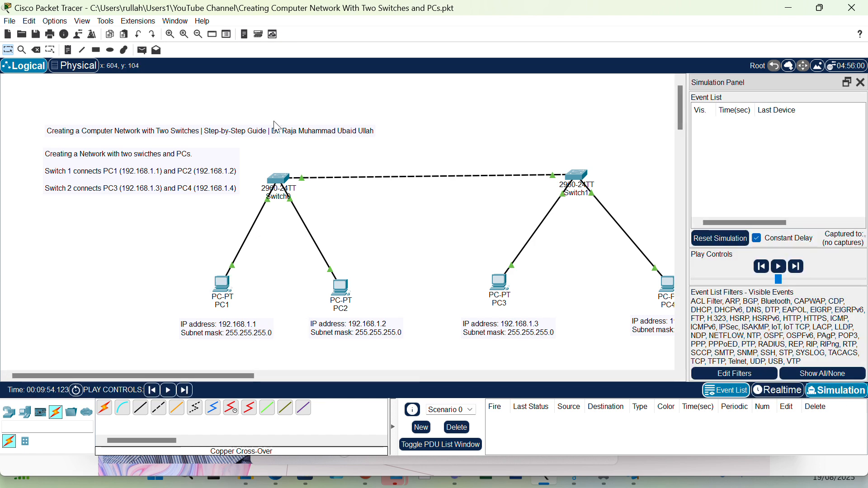
pyautogui.click(142, 51)
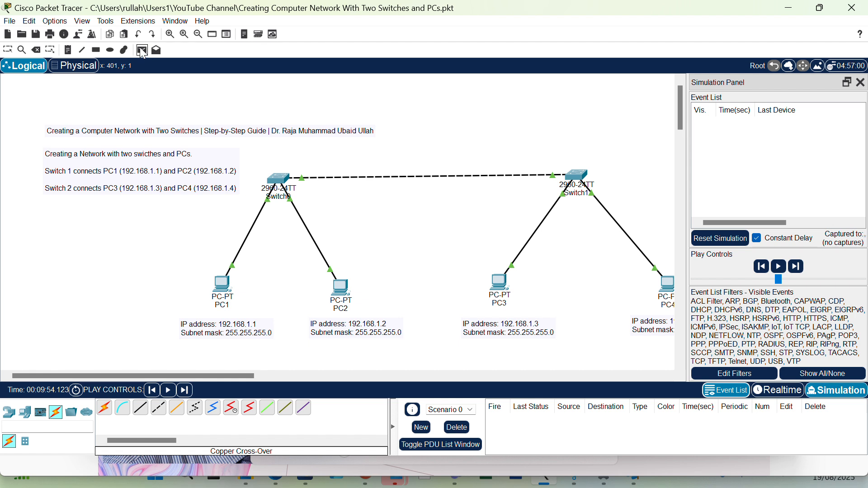
pyautogui.click(338, 285)
pyautogui.click(501, 282)
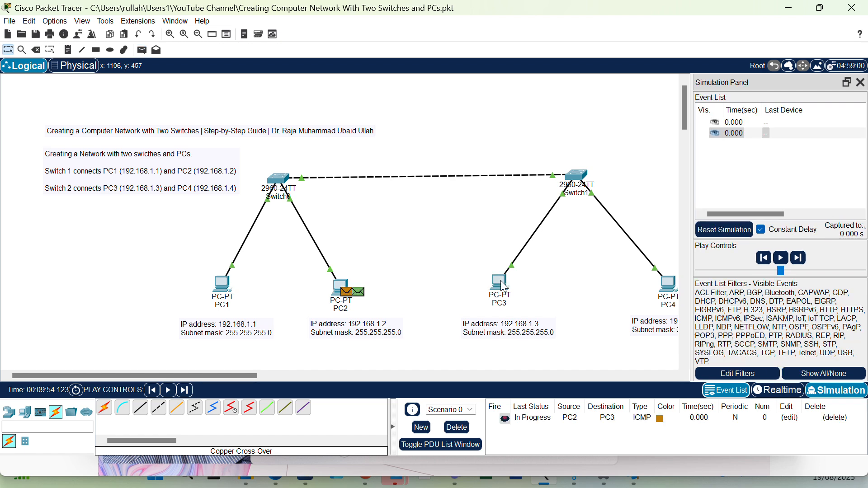
pyautogui.click(781, 257)
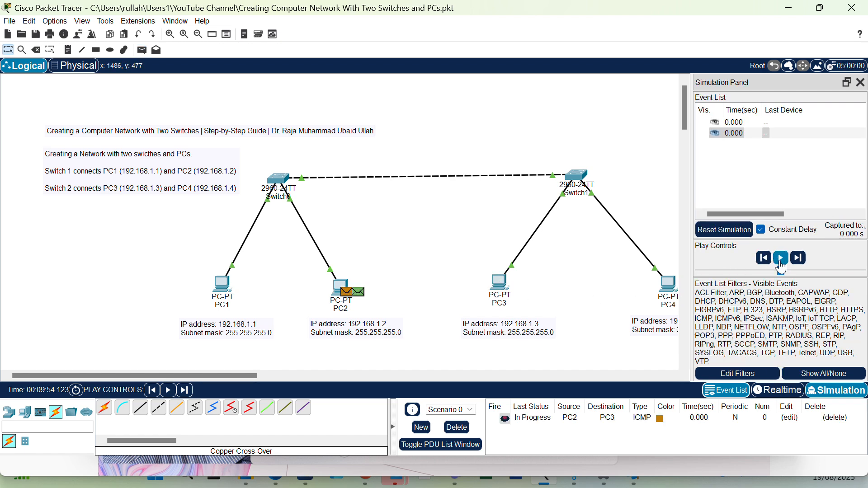